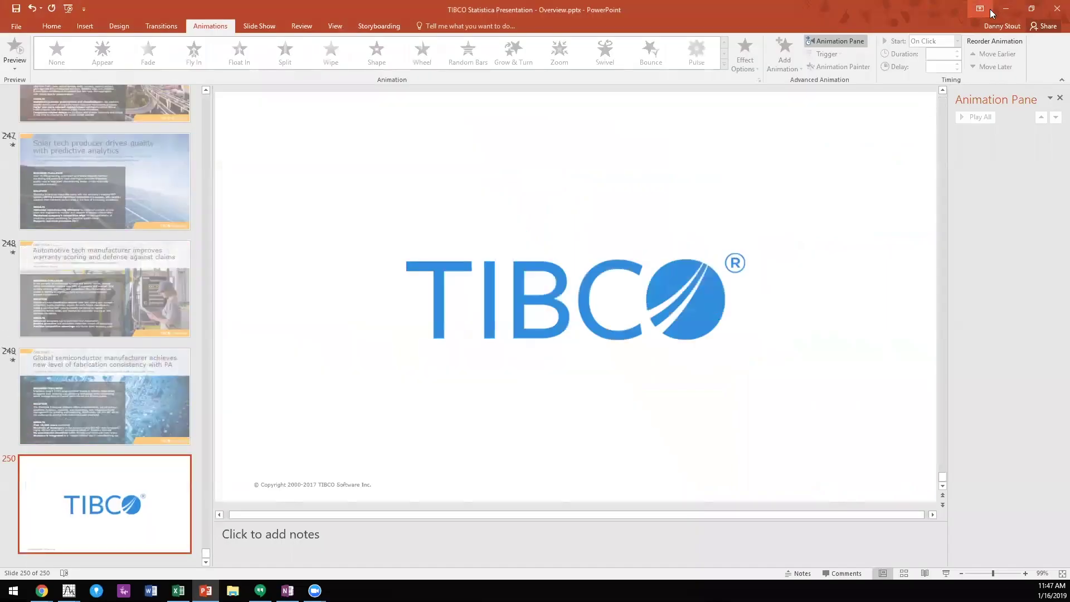
Minimize PowerPoint and select Product Assembly under the expanded MAS Demo folder in System View.
{"action": "left_click", "coordinate": [1005, 10]}
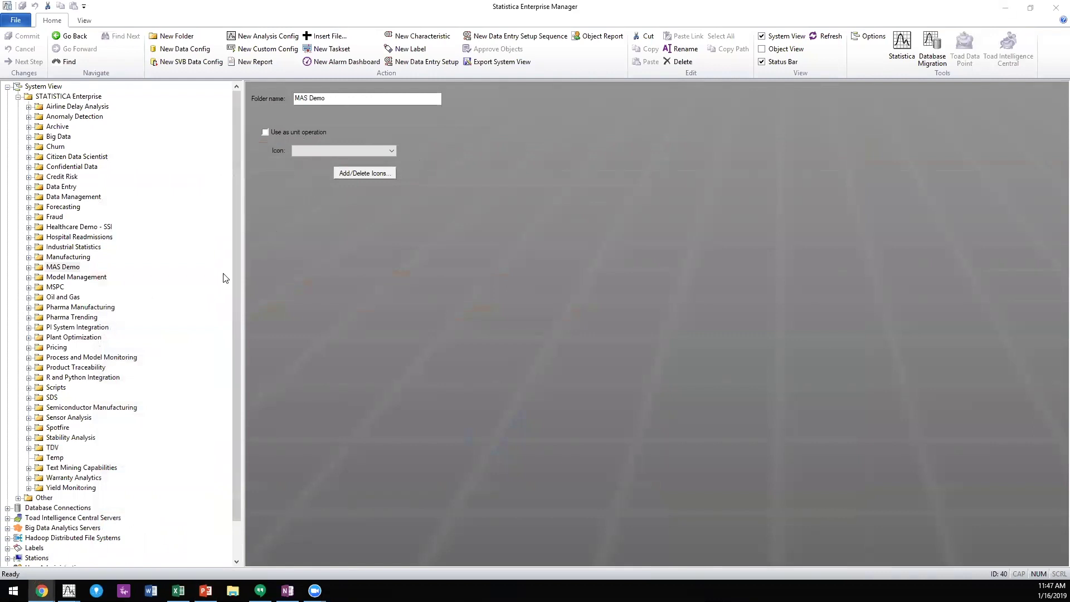
{"action": "scroll", "coordinate": [31, 269], "scroll_direction": "down", "scroll_amount": 2}
{"action": "left_click", "coordinate": [31, 268]}
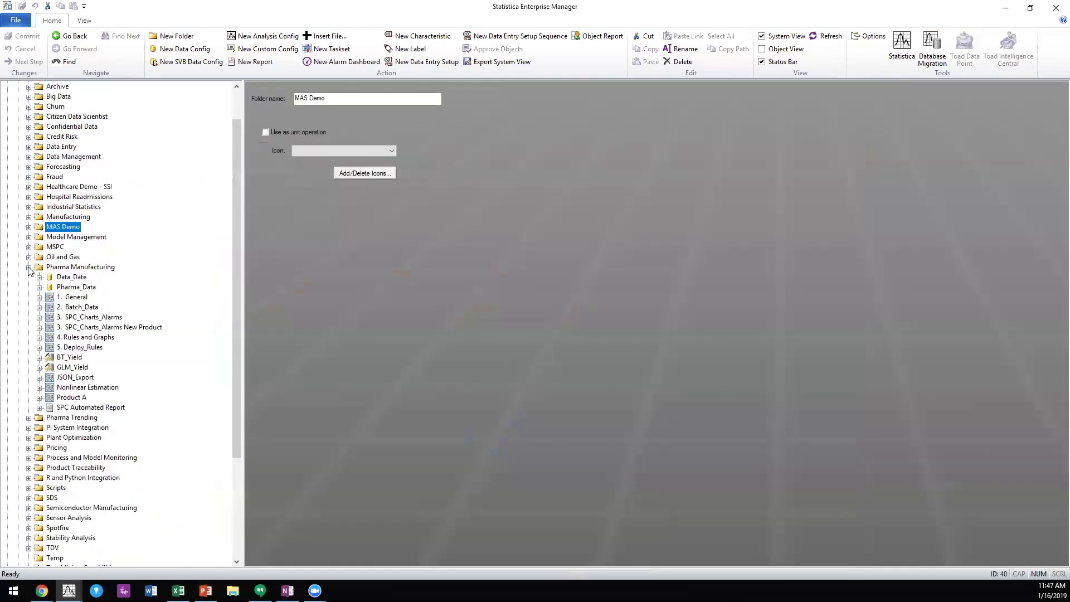
{"action": "left_click", "coordinate": [30, 218]}
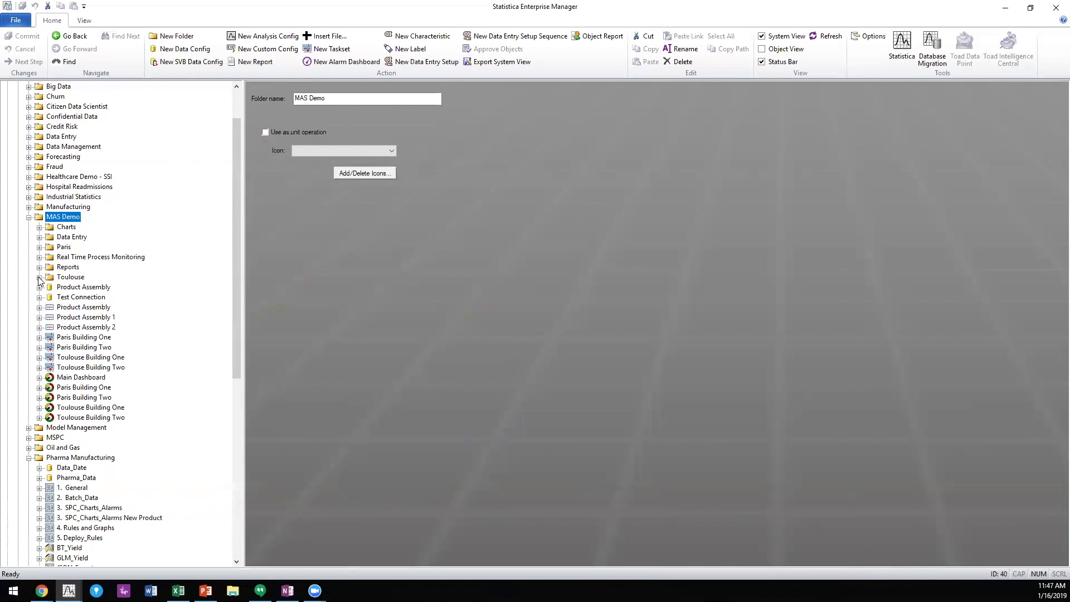
{"action": "left_click", "coordinate": [84, 287]}
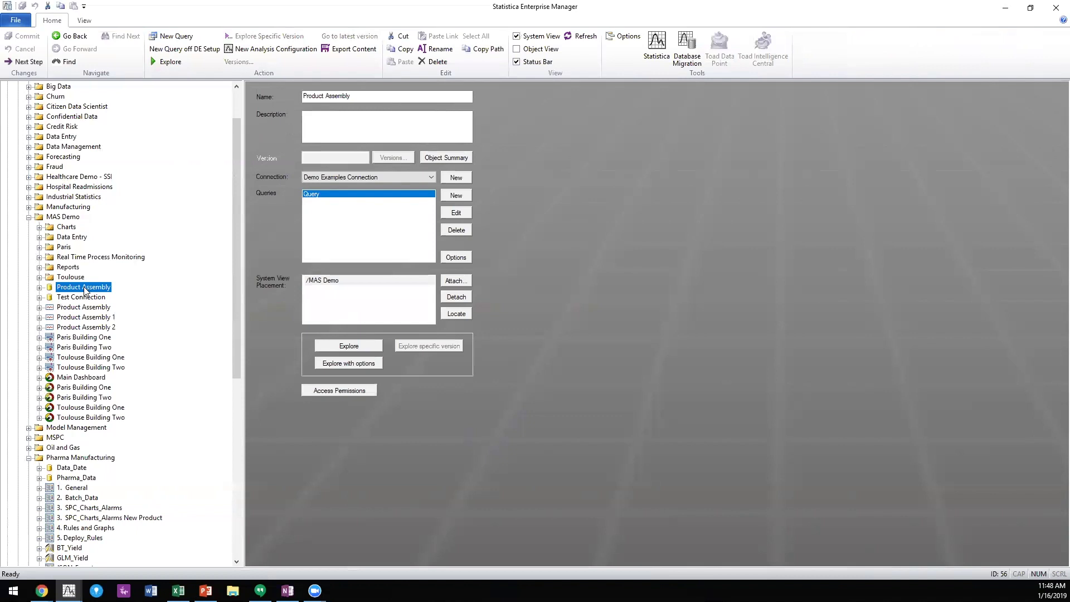
{"action": "left_click", "coordinate": [39, 287]}
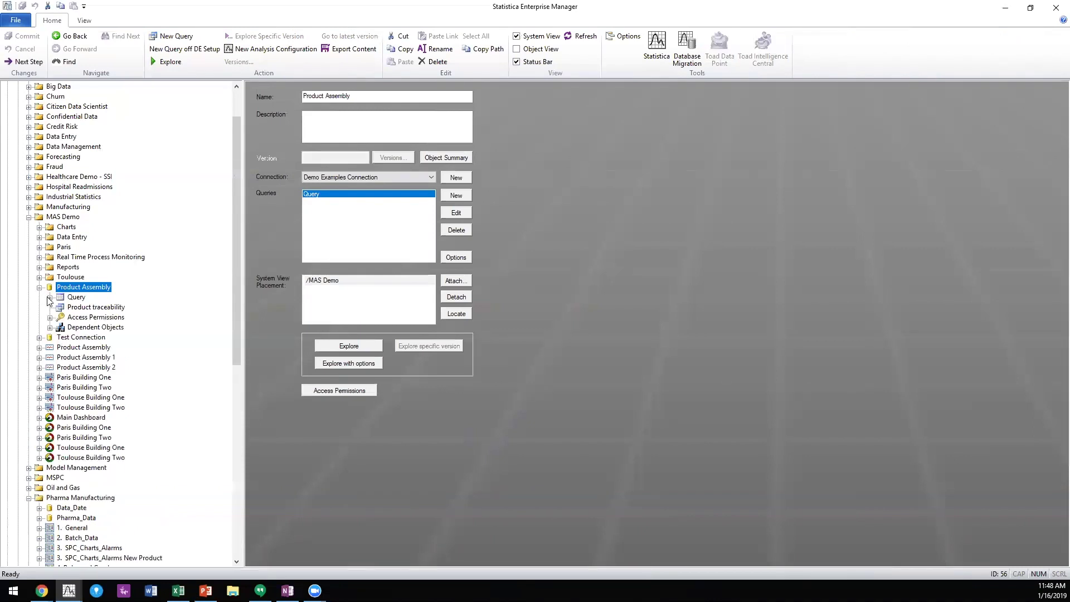
{"action": "left_click", "coordinate": [49, 297]}
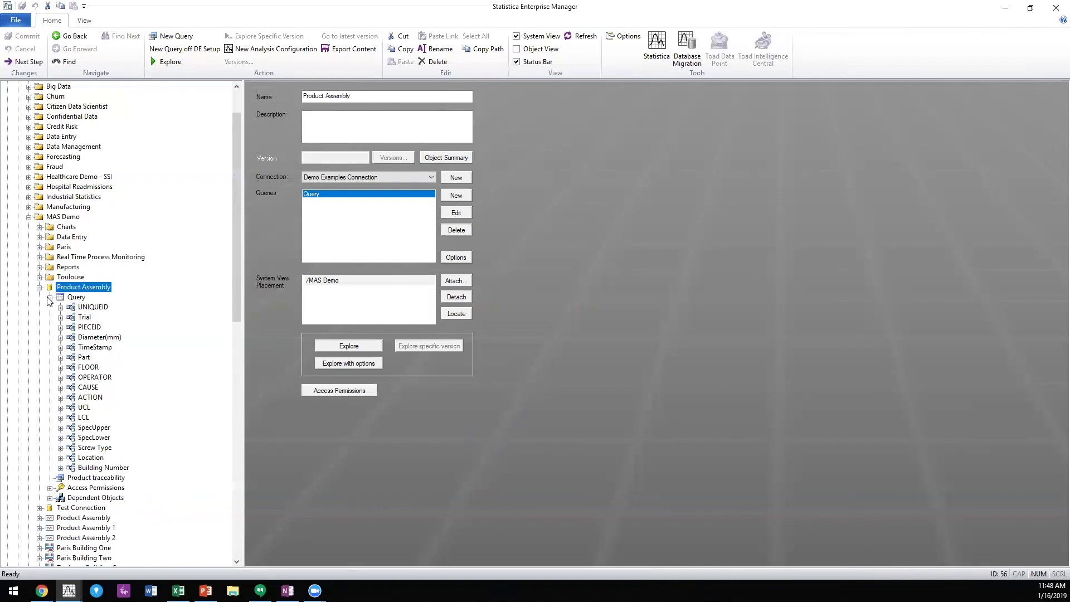
{"action": "left_click", "coordinate": [97, 339]}
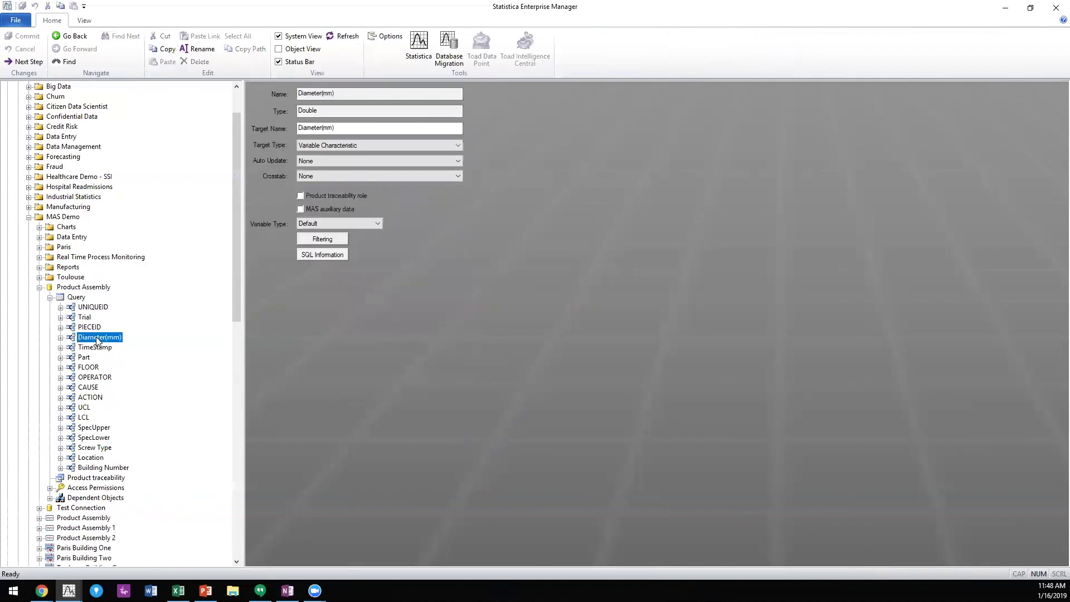
{"action": "left_click", "coordinate": [93, 369]}
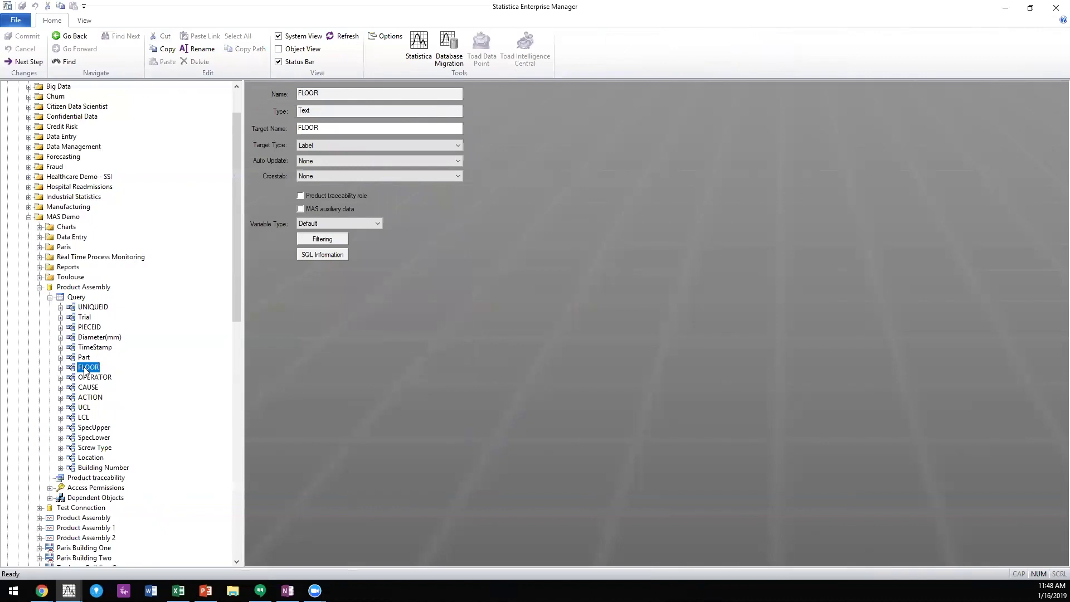
{"action": "left_click", "coordinate": [39, 288]}
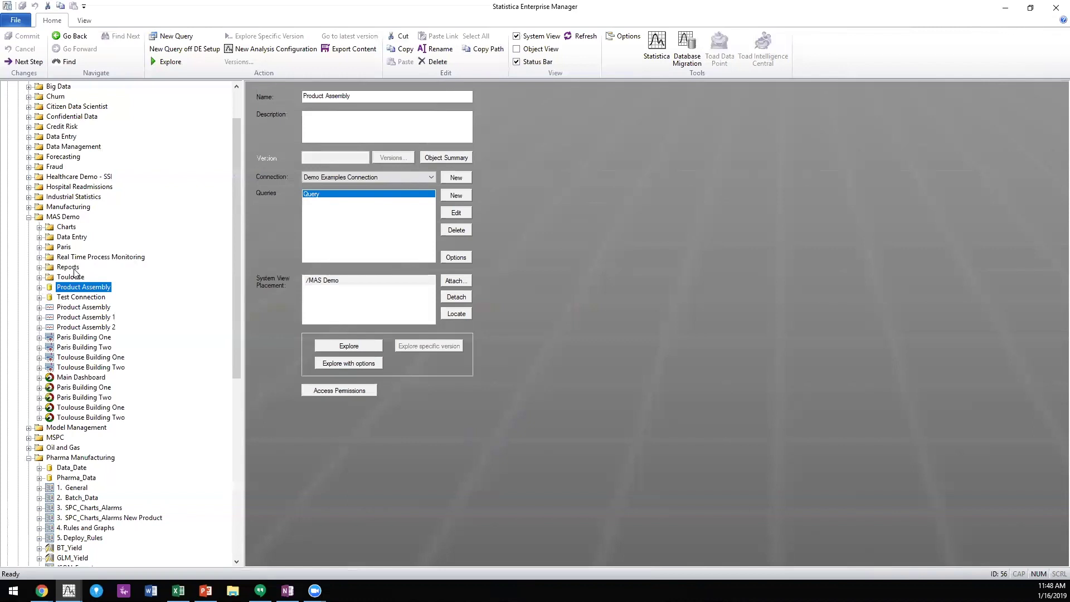
View the Product Assembly IQC analysis and create a new analysis configuration from the Product Assembly data.
{"action": "left_click", "coordinate": [75, 307]}
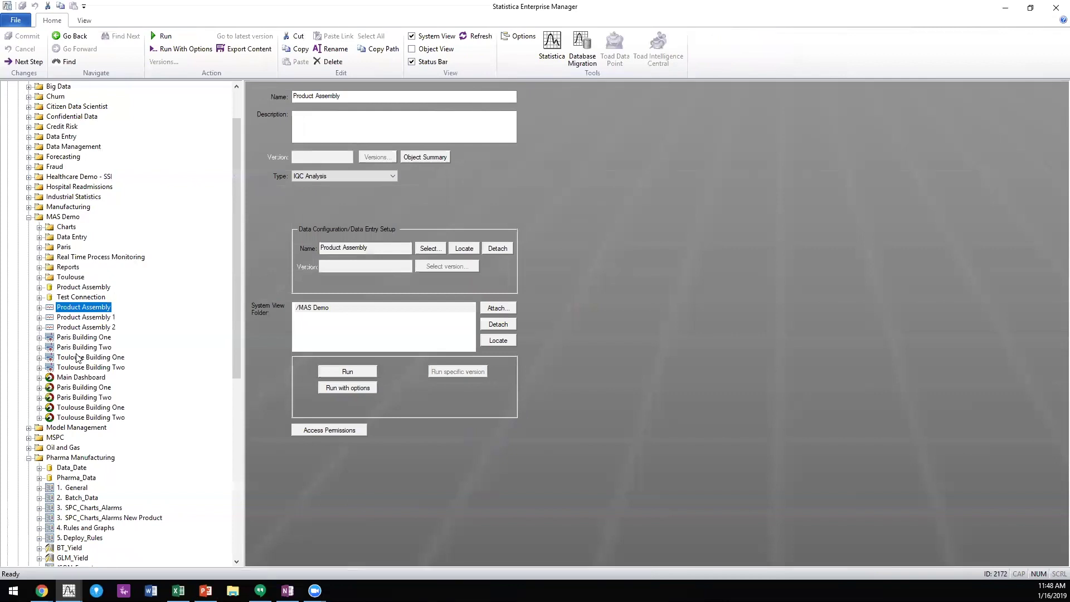
{"action": "right_click", "coordinate": [78, 289]}
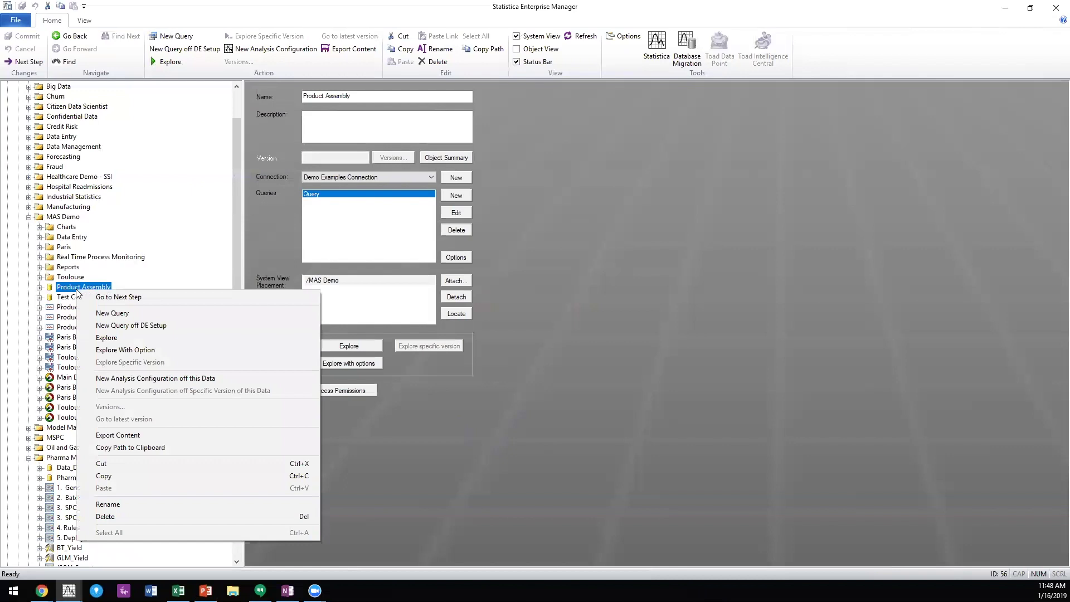
{"action": "left_click", "coordinate": [136, 378]}
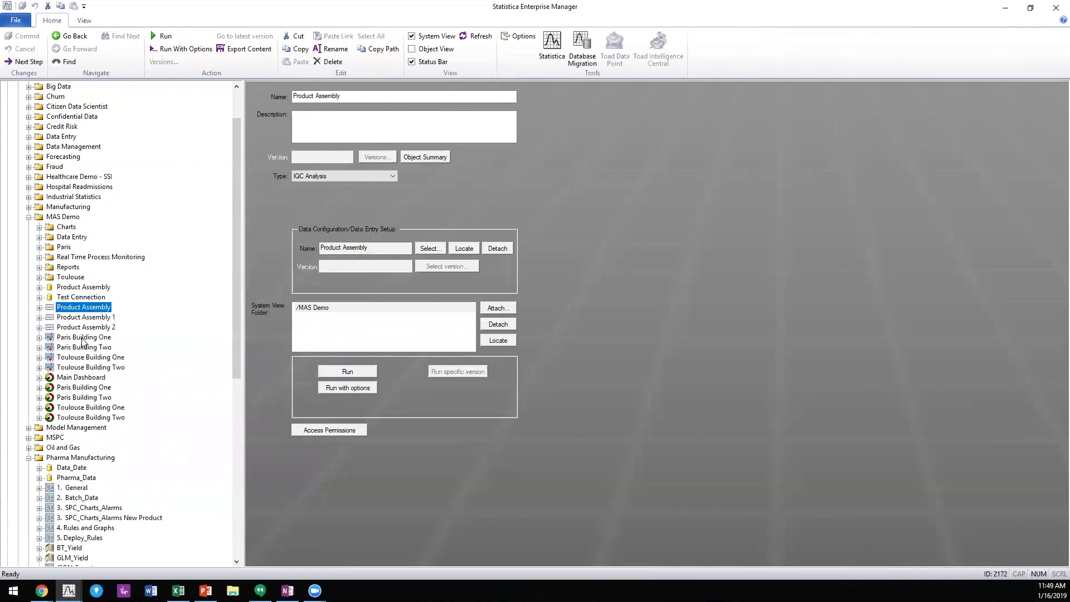
Inspect Paris Building One's Production ST1–ST4 tasks, alarm Rule 1 and its On Demand schedule.
{"action": "left_click", "coordinate": [61, 341]}
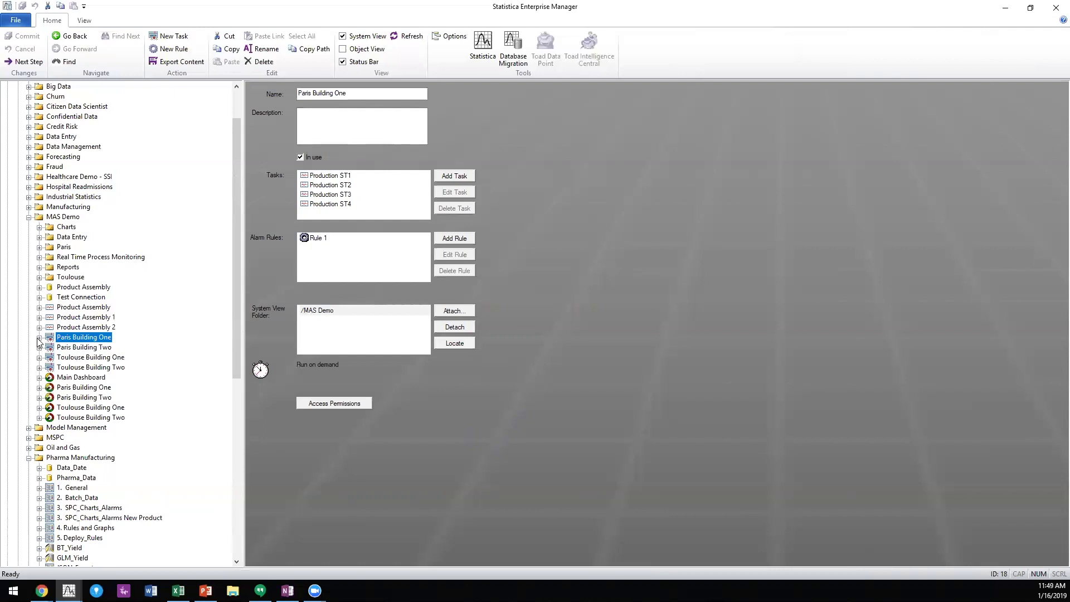
{"action": "left_click", "coordinate": [39, 338]}
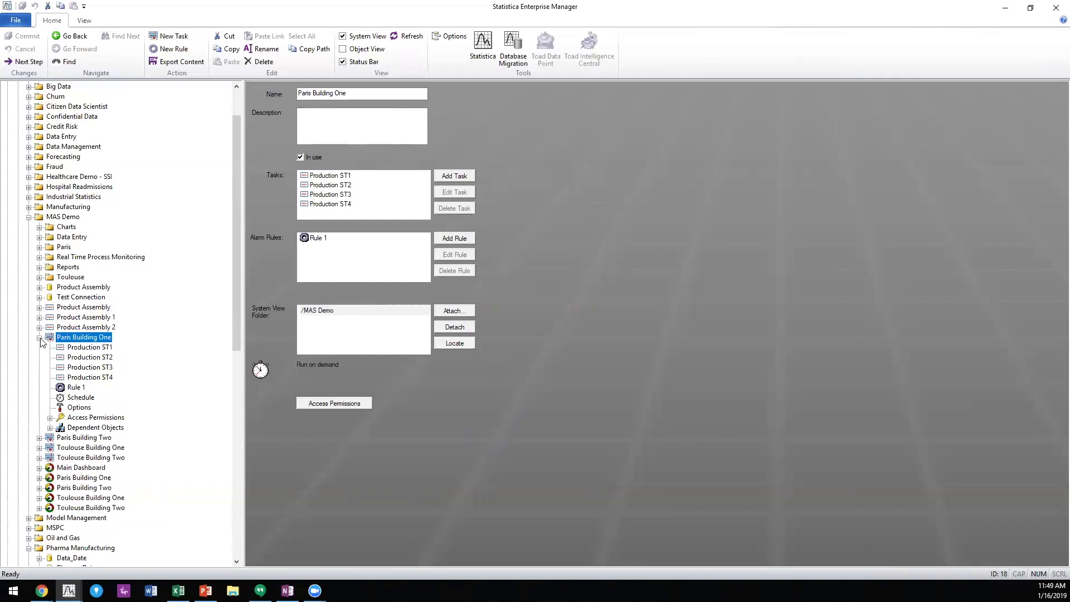
{"action": "left_click", "coordinate": [67, 387]}
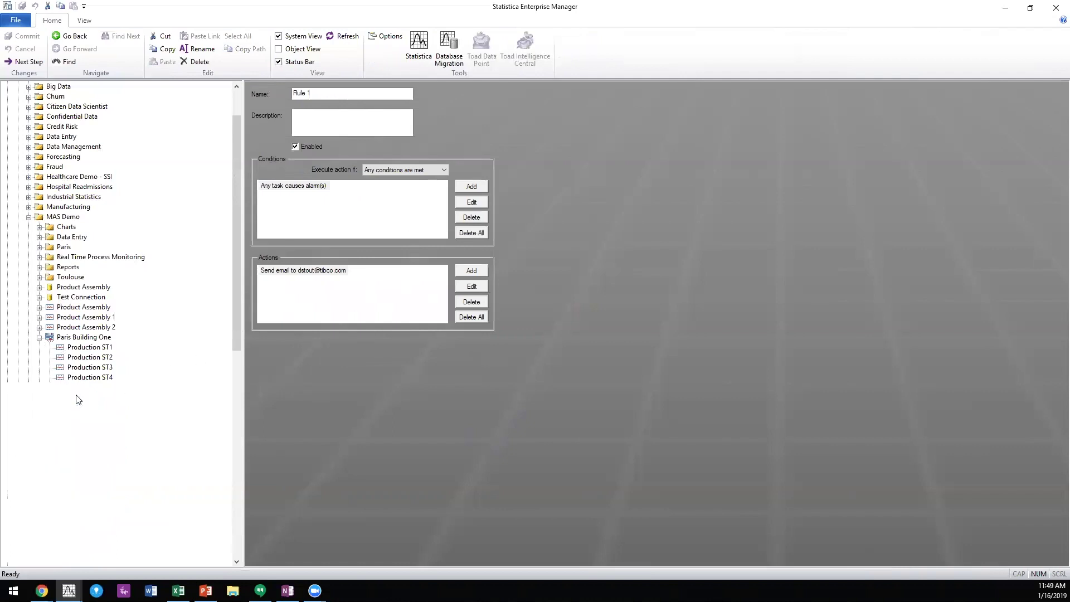
{"action": "left_click", "coordinate": [78, 397]}
{"action": "left_click", "coordinate": [297, 147]}
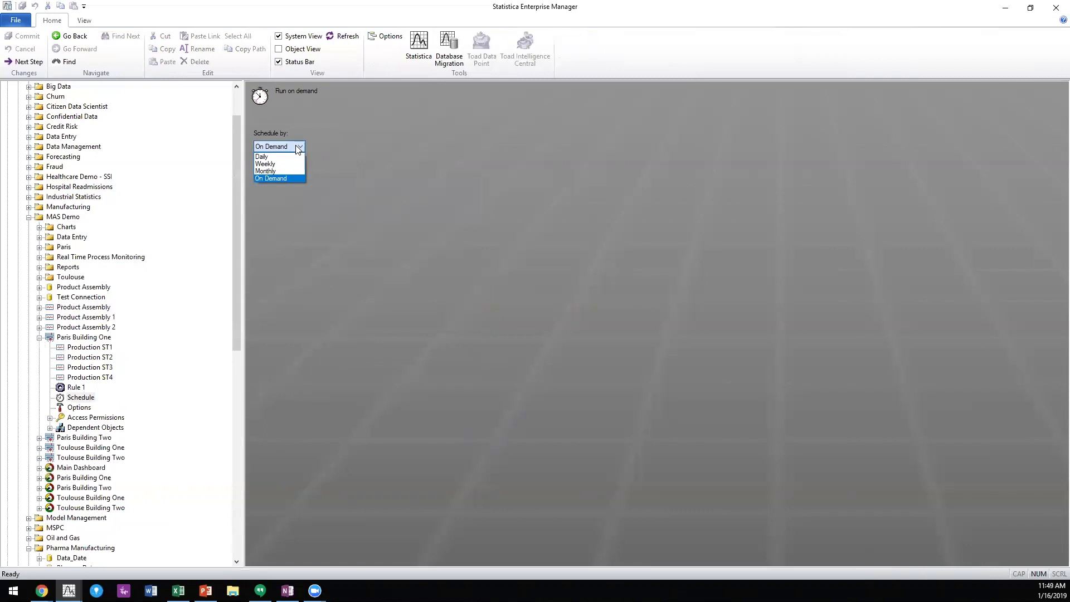
{"action": "left_click", "coordinate": [40, 341]}
{"action": "left_click", "coordinate": [39, 338]}
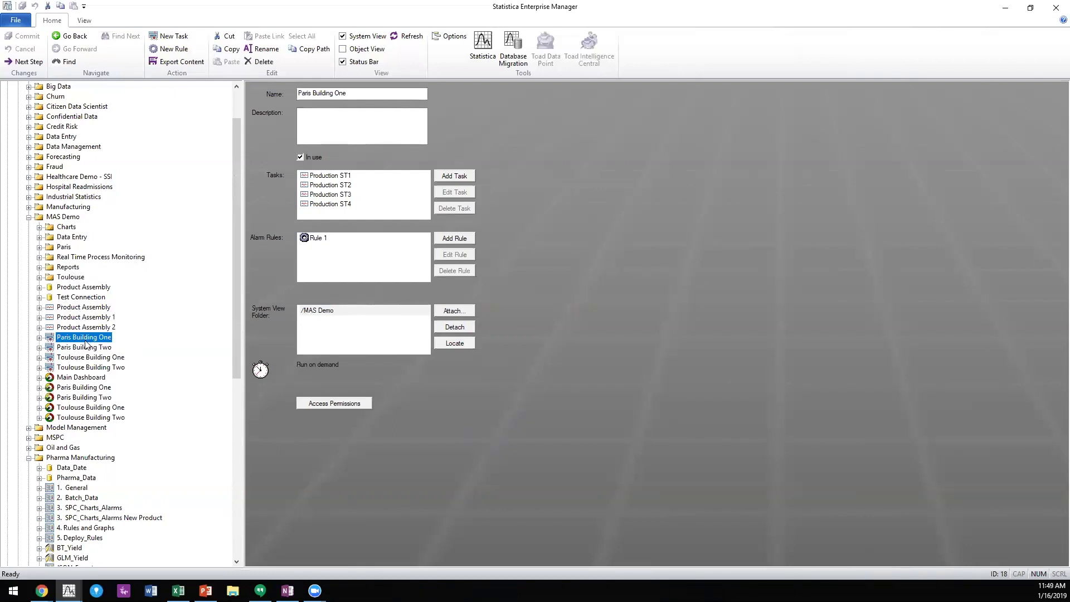
Compare the Main Dashboard and Paris Building One dashboard settings in the System View tree.
{"action": "left_click", "coordinate": [85, 379]}
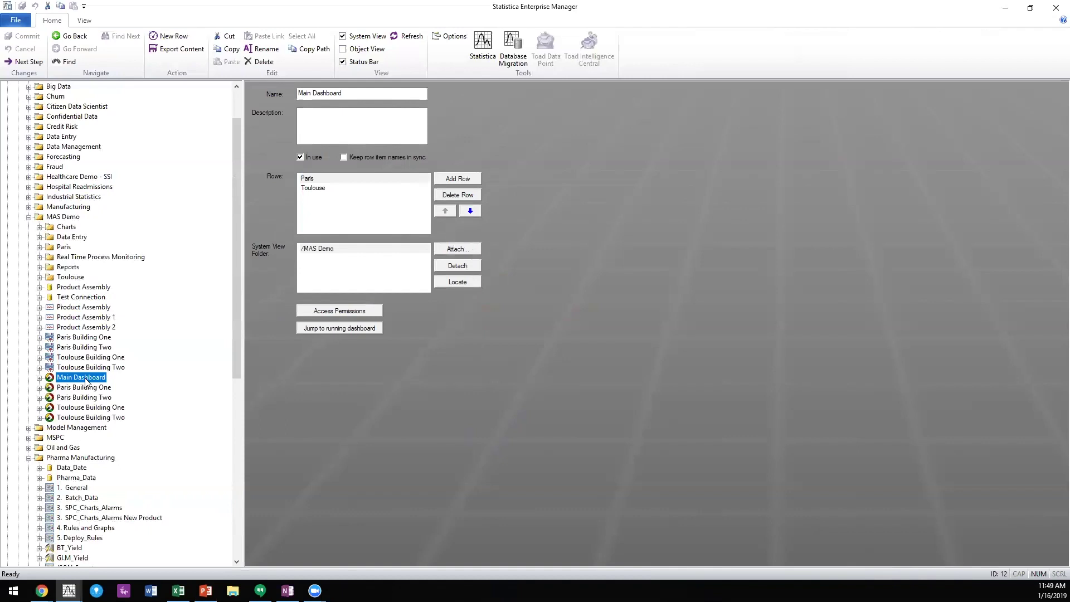
{"action": "left_click", "coordinate": [92, 387]}
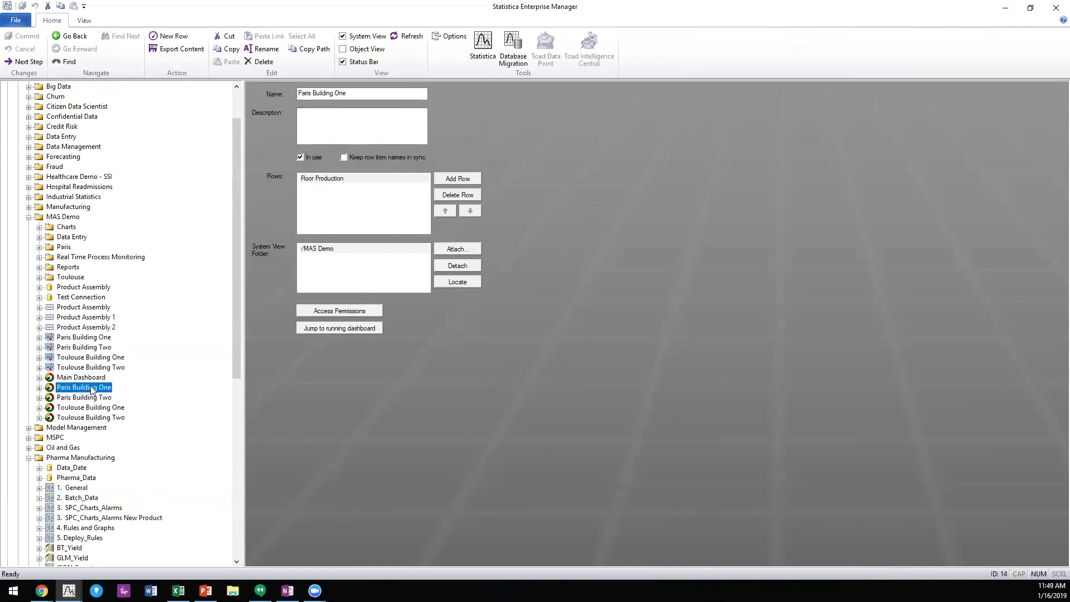
{"action": "left_click", "coordinate": [92, 379]}
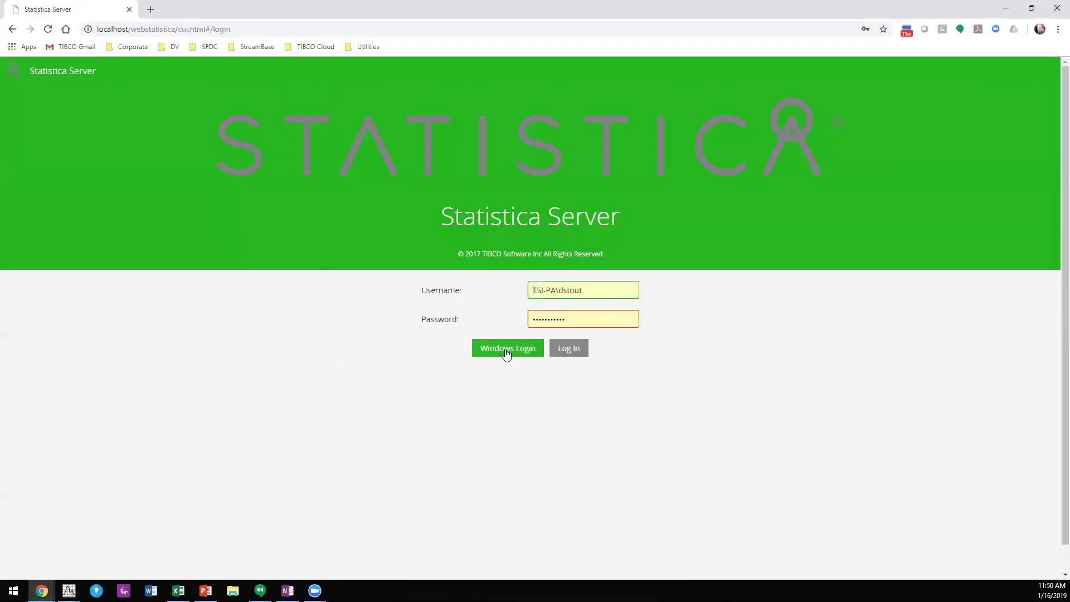
Sign in with Windows Login and open the MAS Demo Main Dashboard from the Alarm Dashboard list.
{"action": "left_click", "coordinate": [506, 350]}
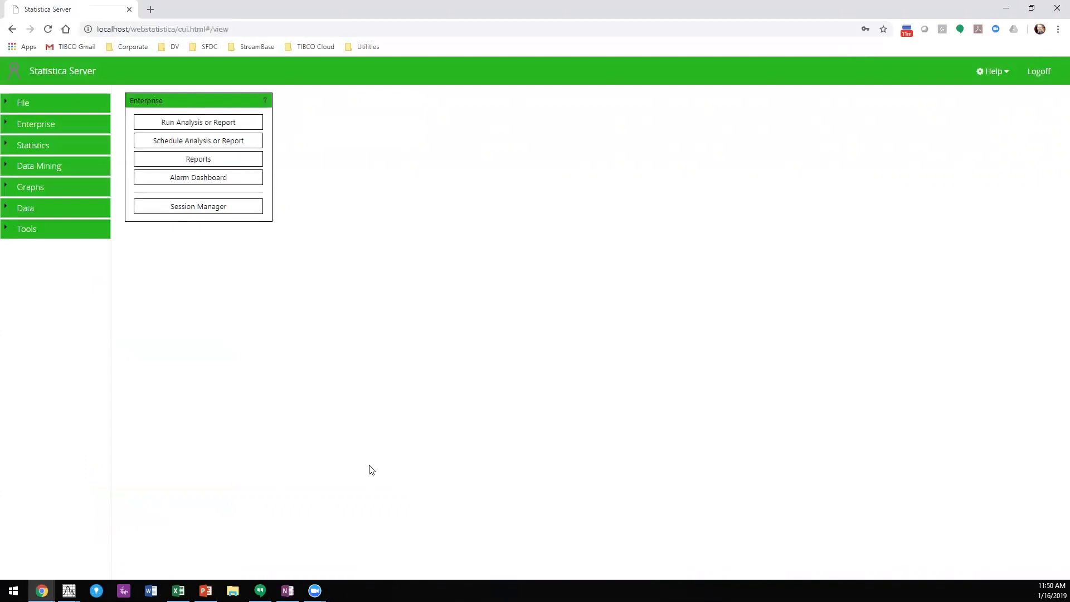
{"action": "left_click", "coordinate": [210, 180]}
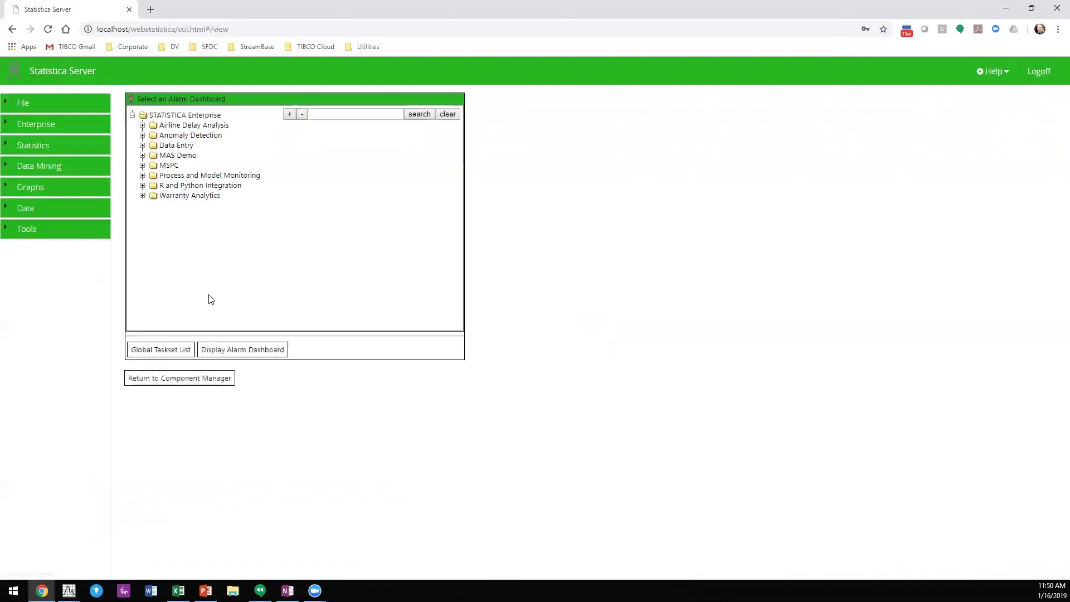
{"action": "left_click", "coordinate": [143, 155]}
{"action": "double_click", "coordinate": [179, 181]}
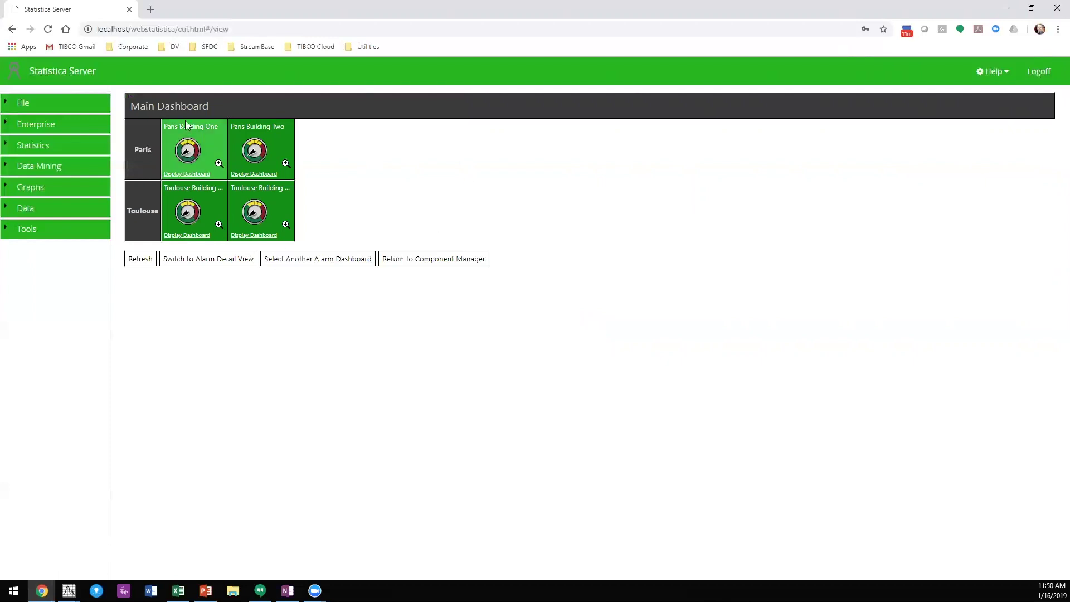
Preview the station details of the Paris and Toulouse building tiles, leaving Toulouse Building Two expanded.
{"action": "left_click", "coordinate": [286, 224]}
{"action": "left_click", "coordinate": [286, 225]}
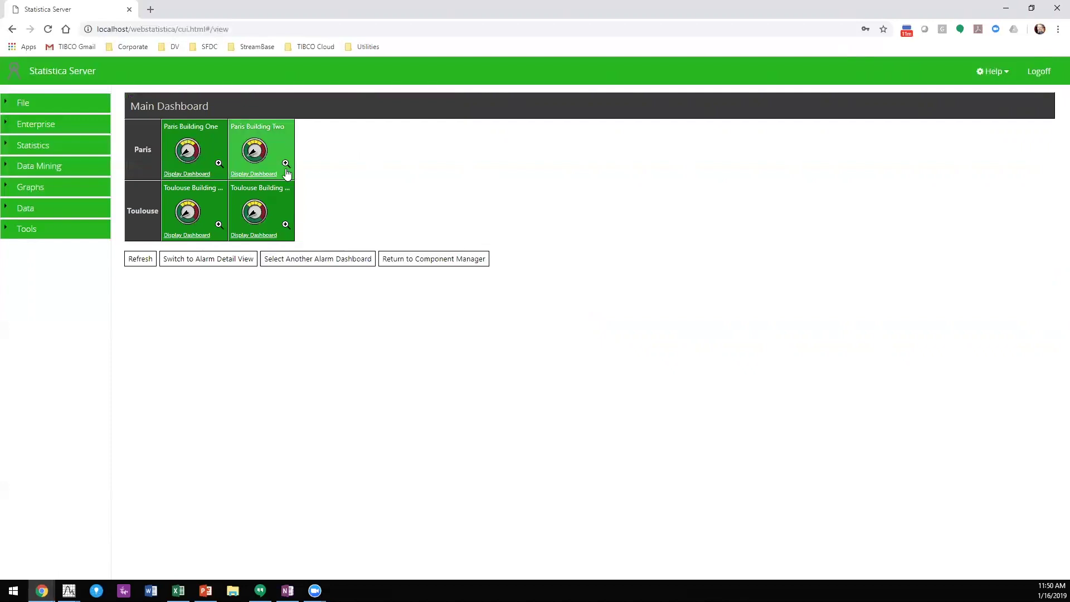
{"action": "left_click", "coordinate": [286, 163]}
{"action": "left_click", "coordinate": [286, 165]}
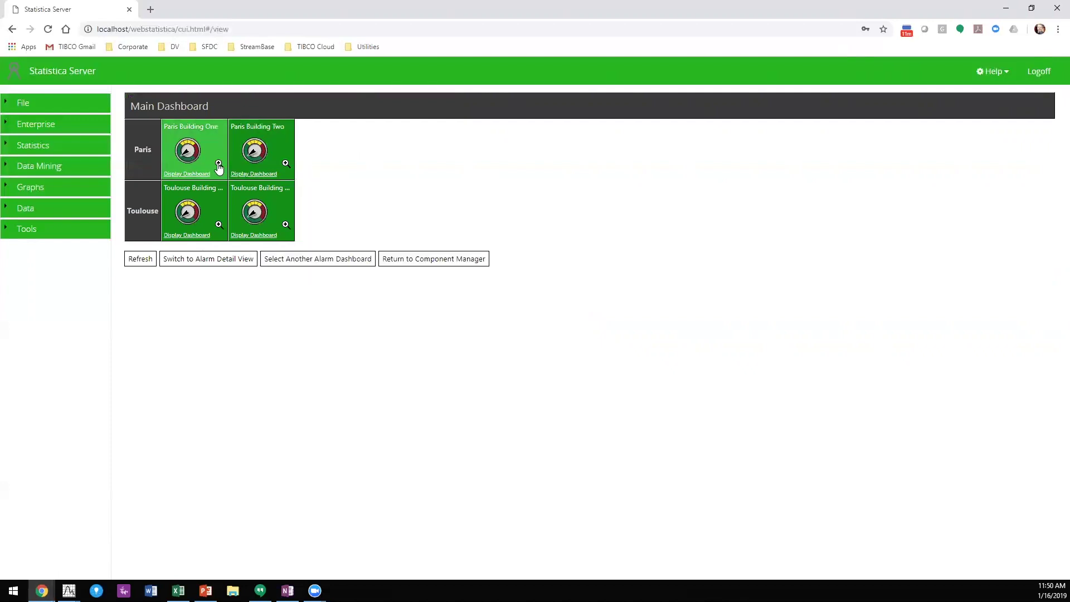
{"action": "left_click", "coordinate": [218, 164]}
{"action": "left_click", "coordinate": [219, 163]}
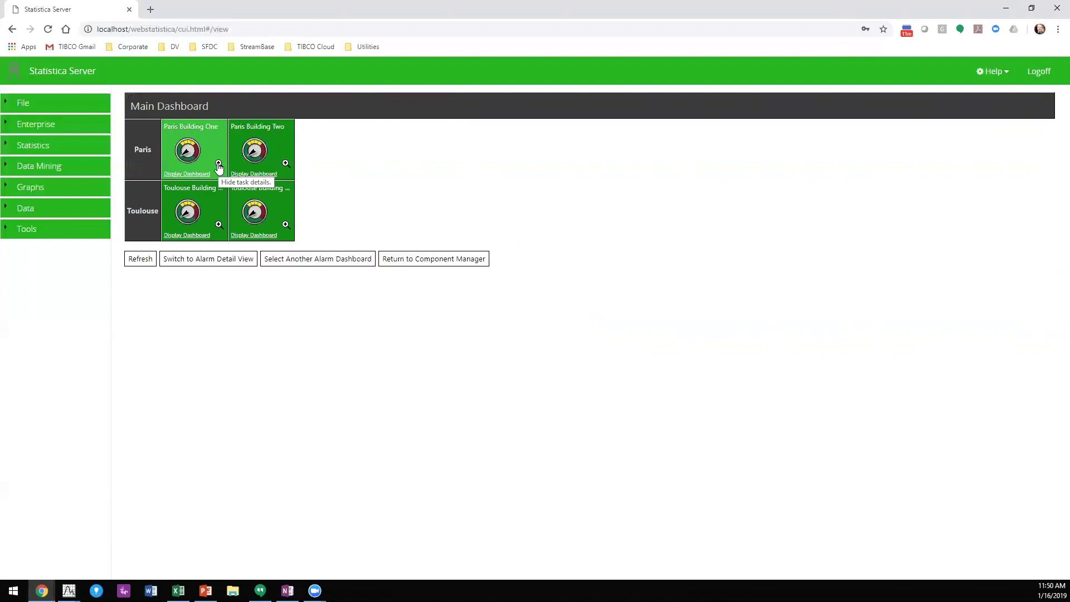
{"action": "left_click", "coordinate": [285, 225]}
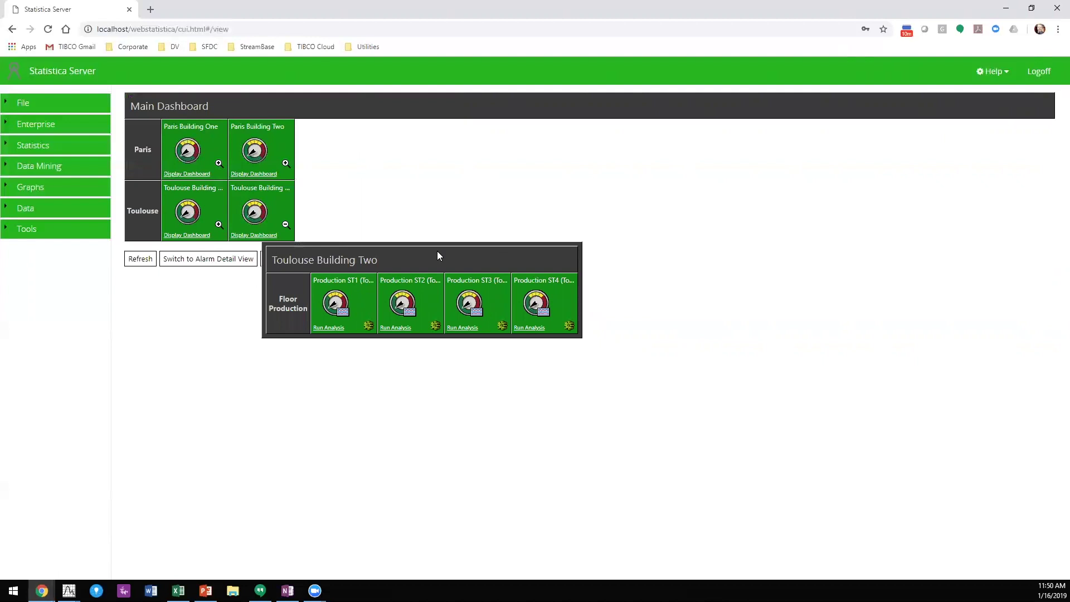
Submit the Toulouse Building Two taskset, acknowledge the queued alert, and show Production ST2's alarms.
{"action": "left_click", "coordinate": [435, 329]}
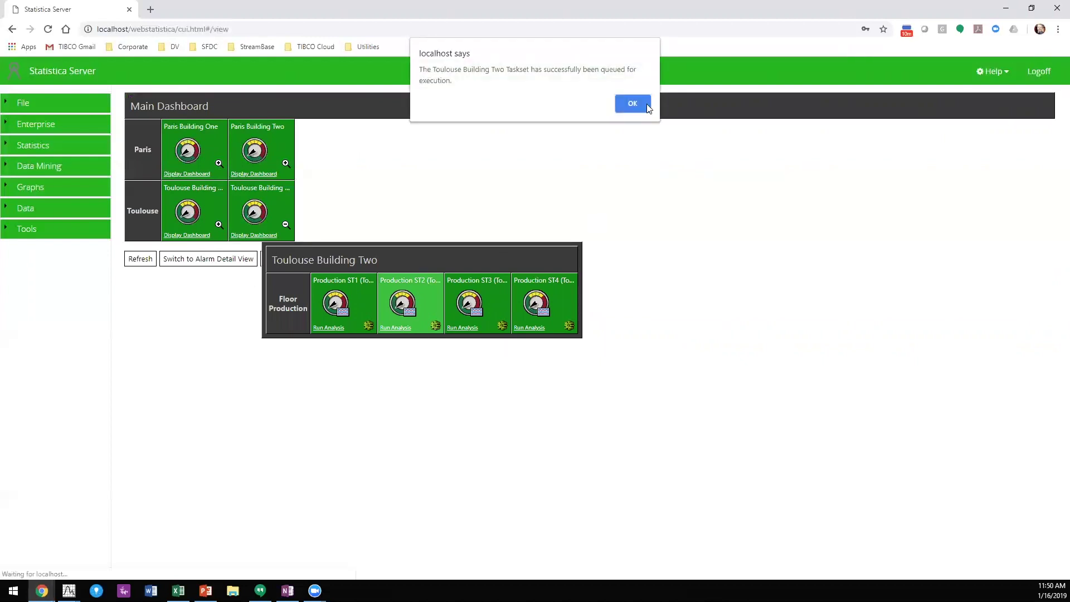
{"action": "left_click", "coordinate": [639, 108]}
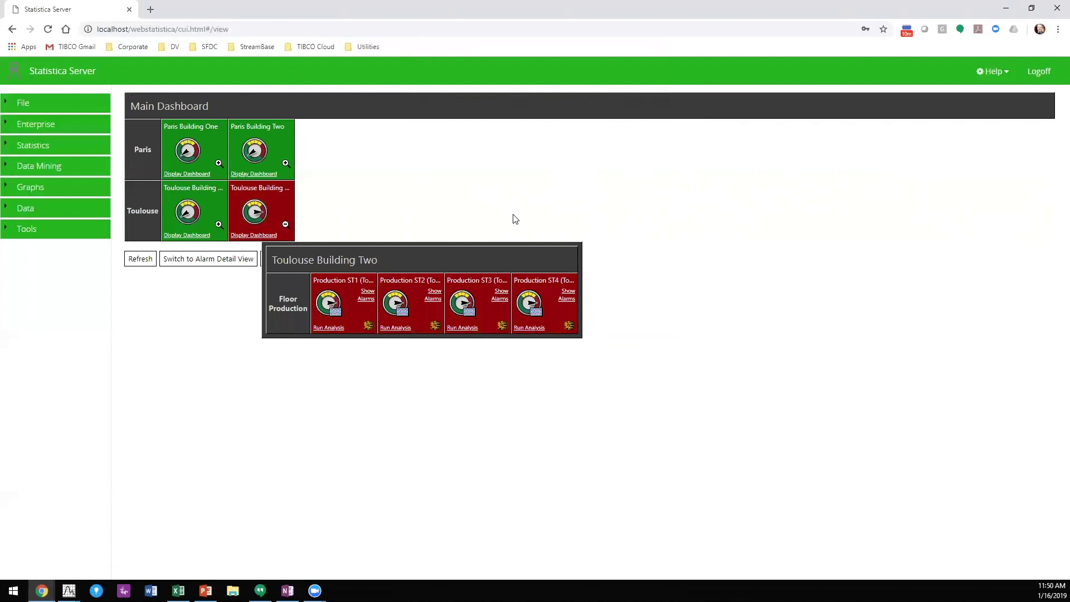
{"action": "left_click", "coordinate": [440, 300]}
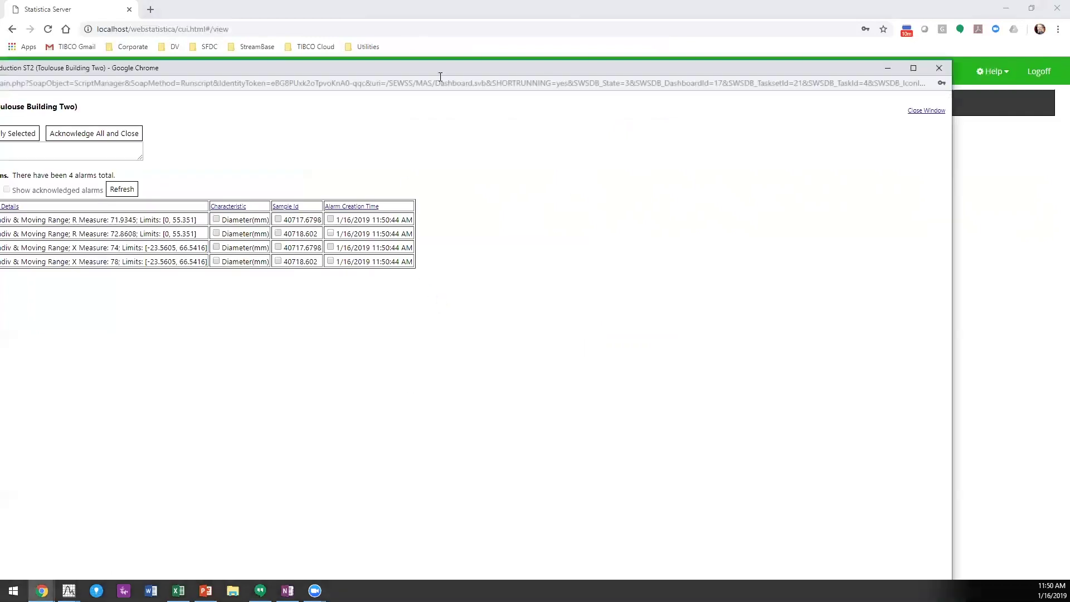
Maximize the Production ST2 alarm list, inspect its four Diameter(mm) alarms, and close the window.
{"action": "double_click", "coordinate": [442, 72]}
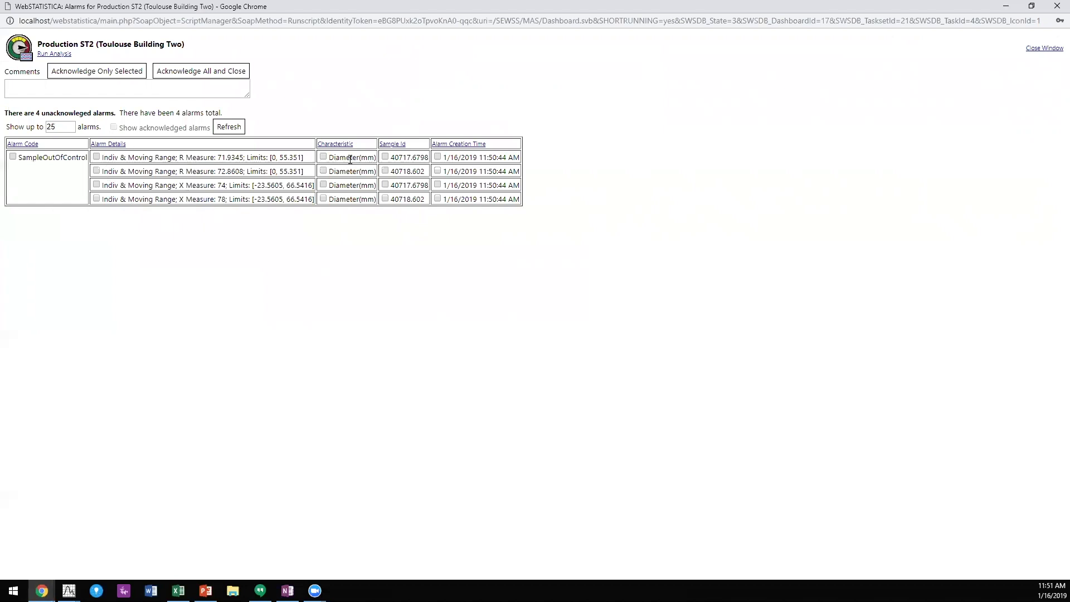
{"action": "left_click_drag", "start_coordinate": [346, 159], "coordinate": [373, 160]}
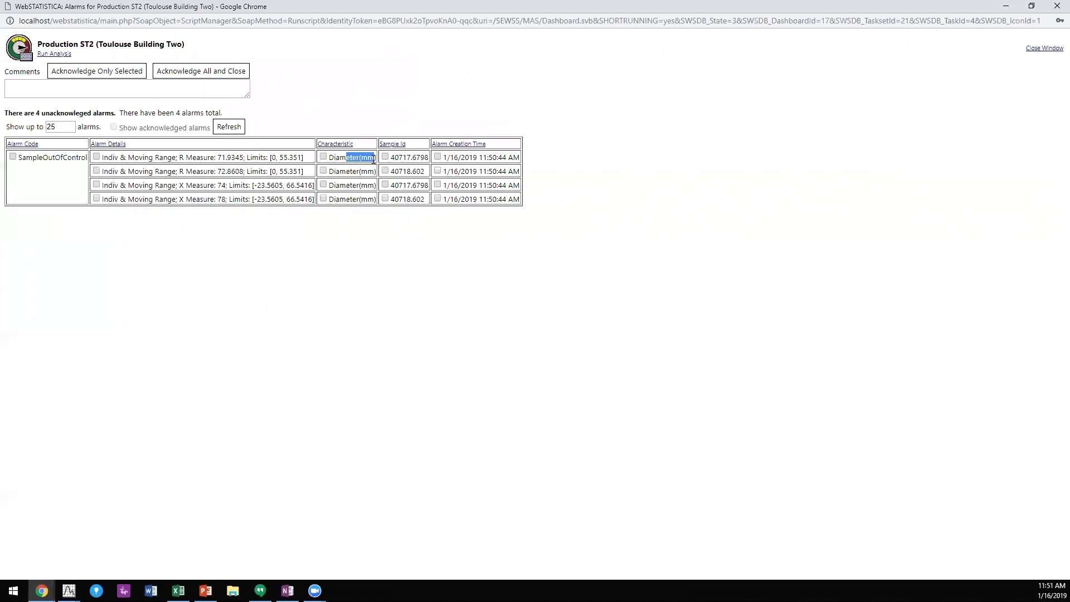
{"action": "left_click", "coordinate": [1054, 5]}
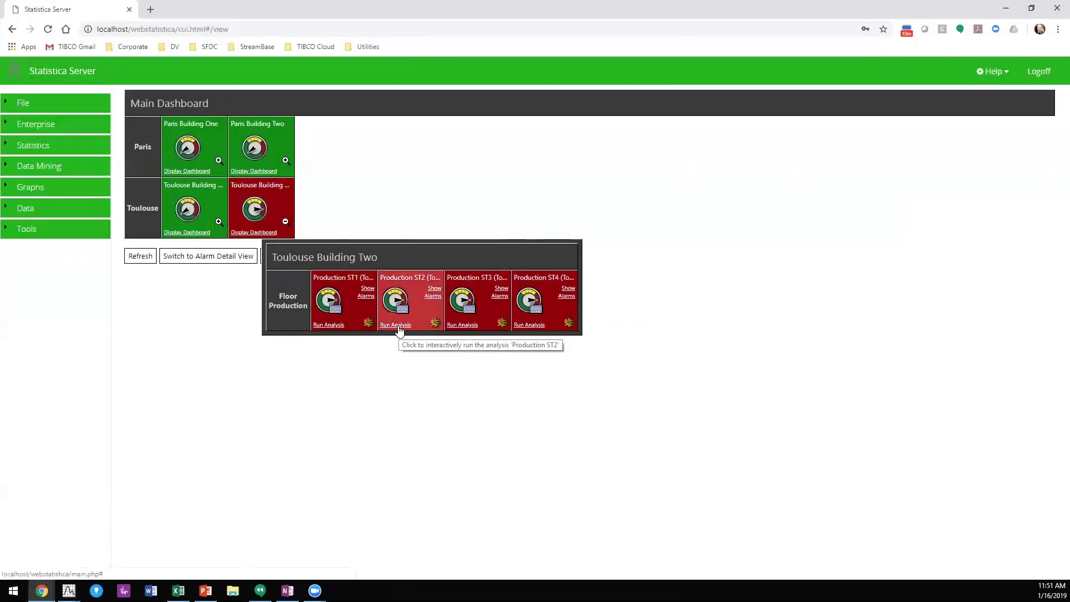
View Production ST2's Diameter(mm) X and Moving R chart, close it, and collapse Toulouse Building Two.
{"action": "left_click", "coordinate": [397, 325]}
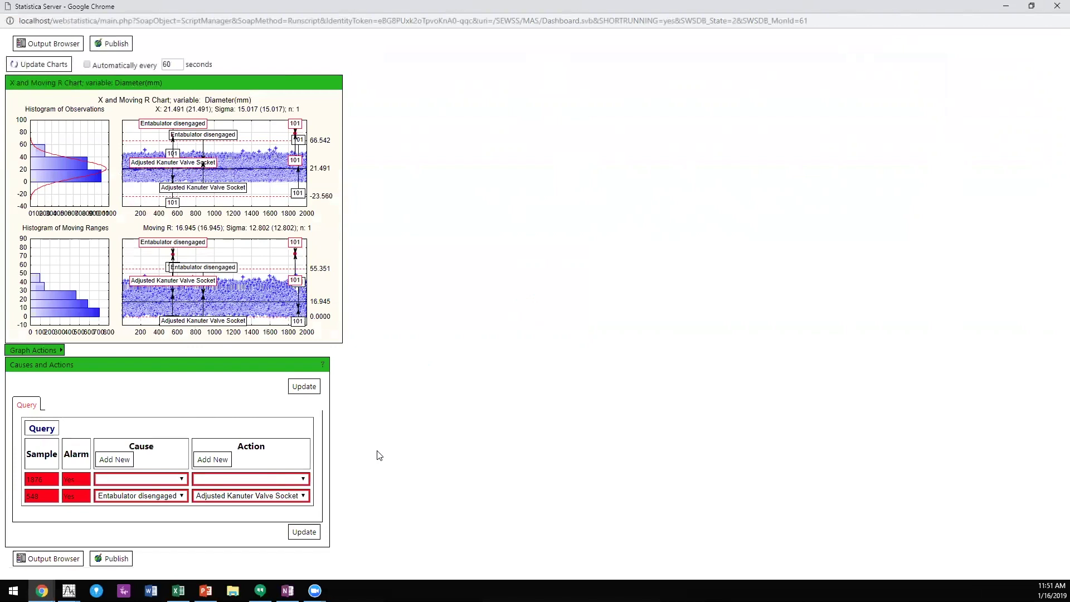
{"action": "left_click", "coordinate": [1055, 6]}
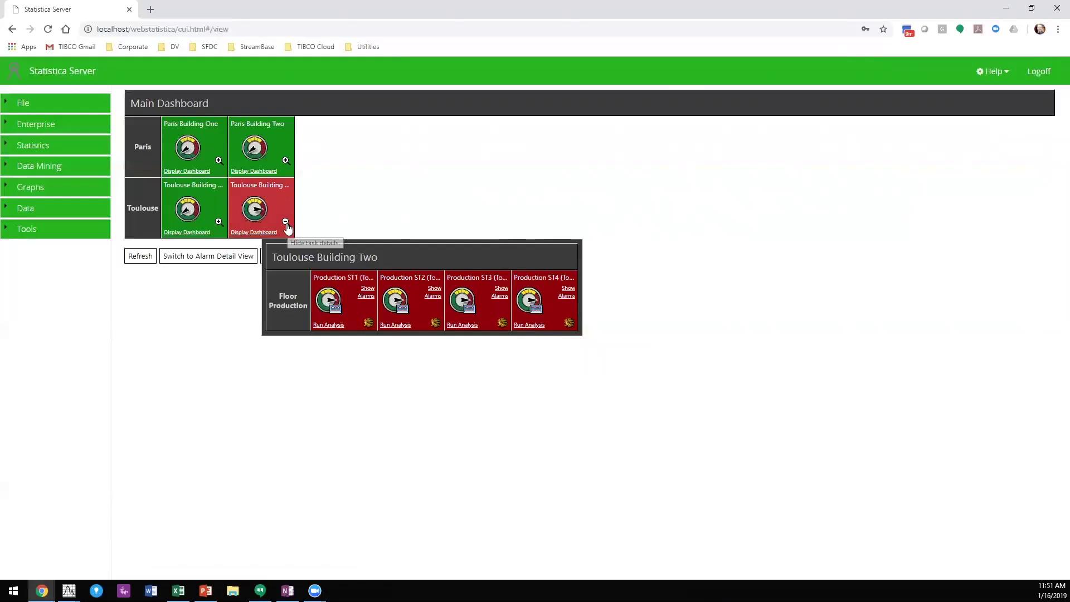
{"action": "left_click", "coordinate": [285, 222]}
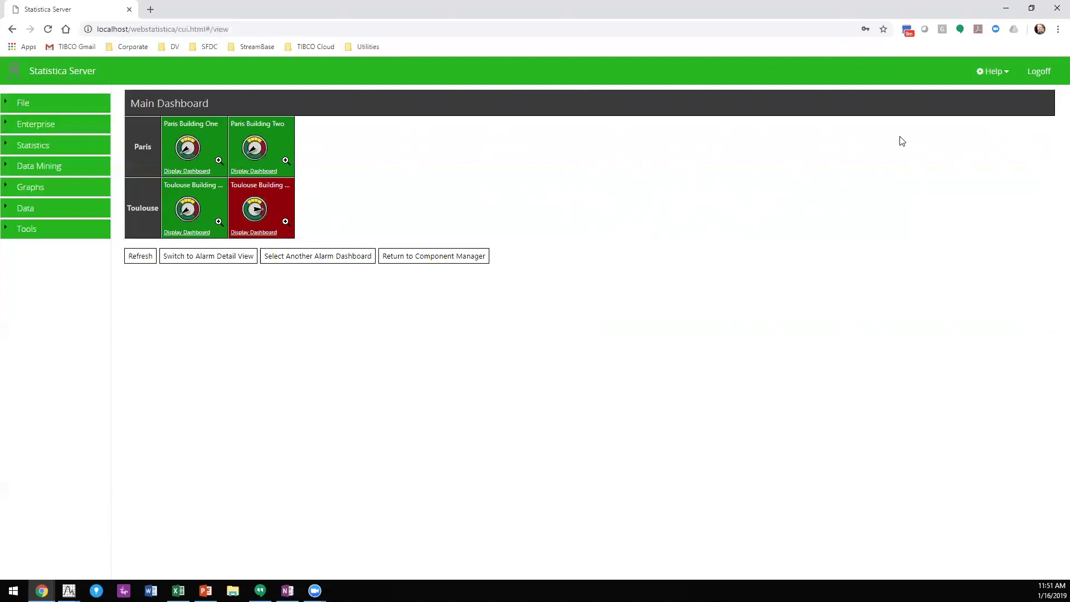